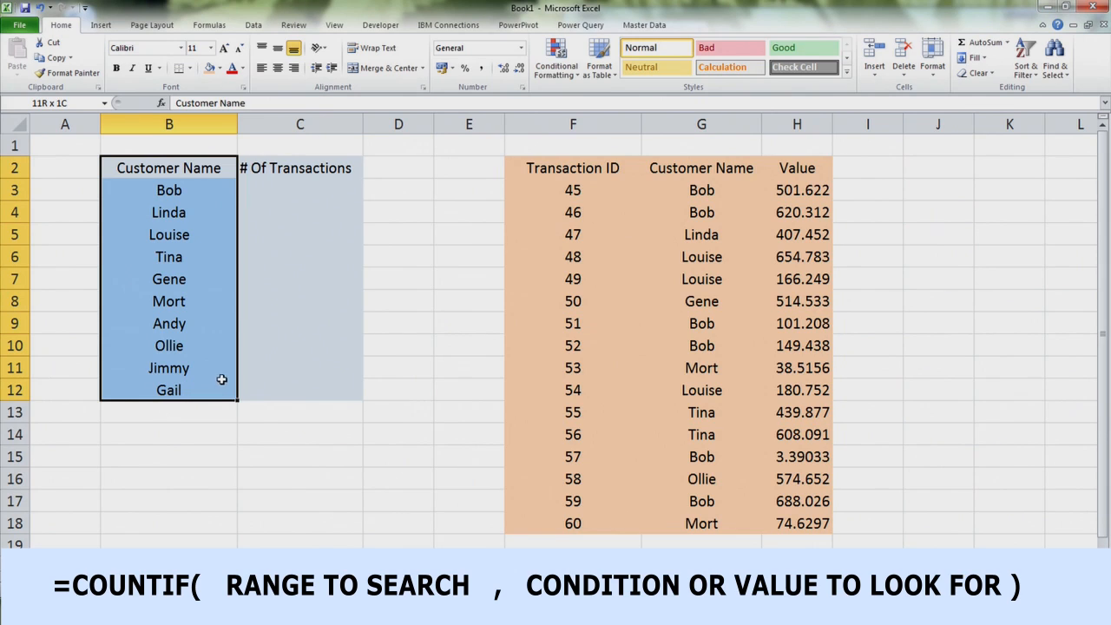
# Examine the empty # Of Transactions cells C3:C12, the transaction table F2:H18, and its Customer Name entries in G3:G18.
pyautogui.moveTo(295, 183); pyautogui.dragTo(301, 384)
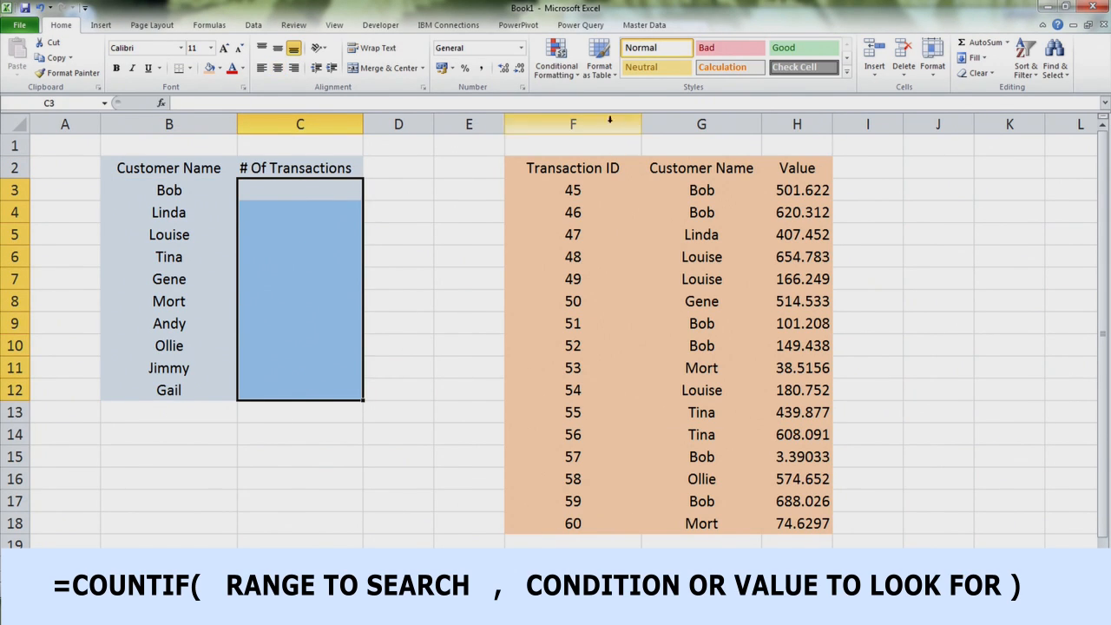
pyautogui.moveTo(566, 165); pyautogui.dragTo(784, 518)
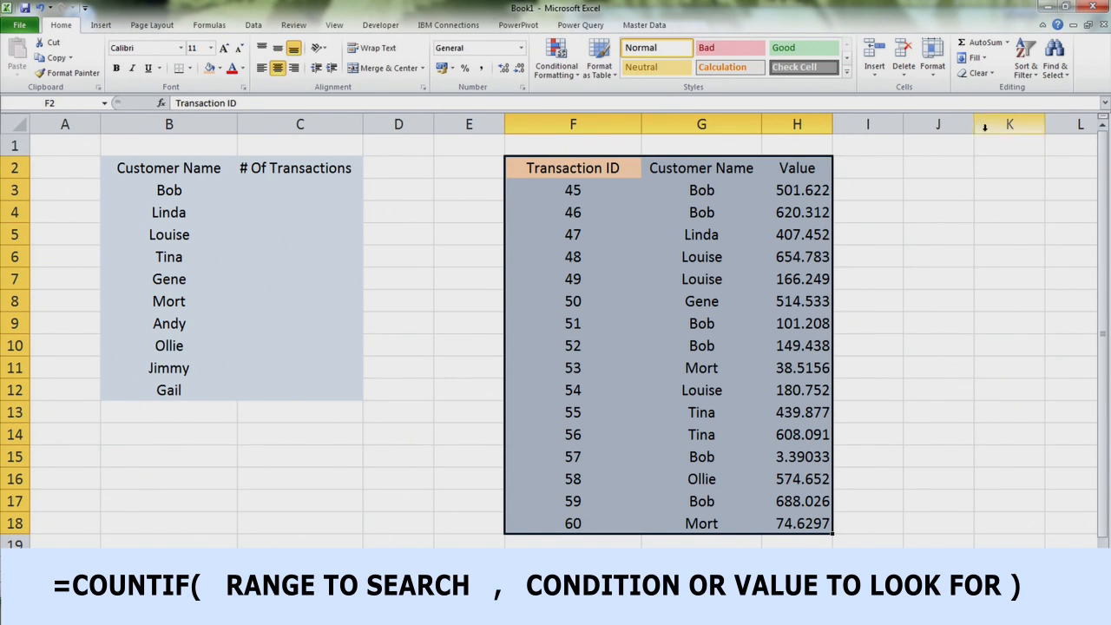
pyautogui.click(919, 176)
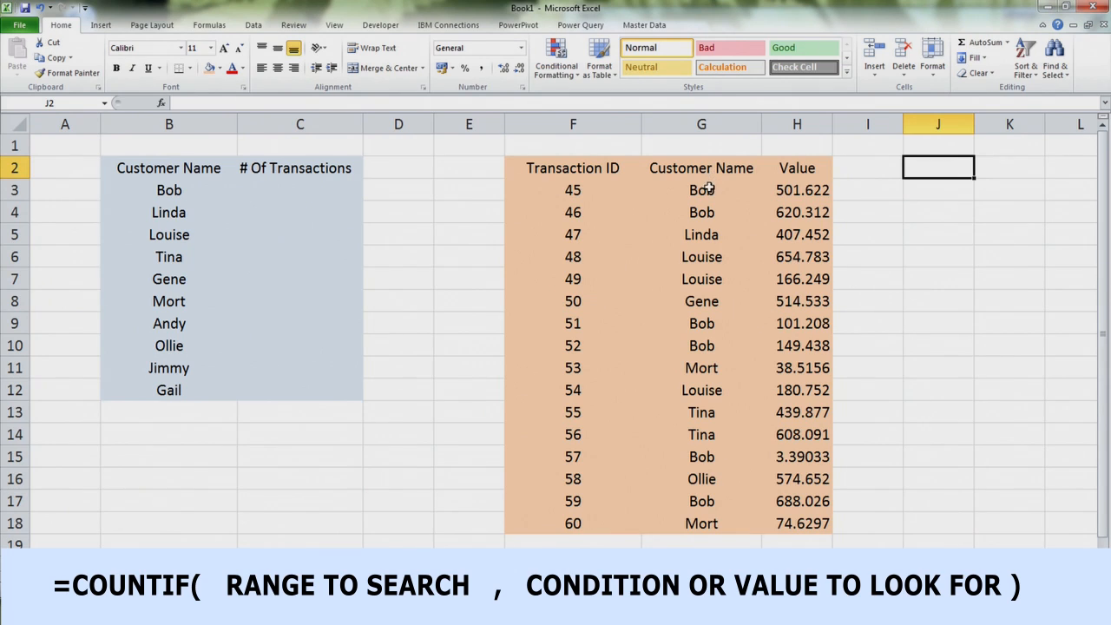
pyautogui.moveTo(700, 188); pyautogui.dragTo(702, 523)
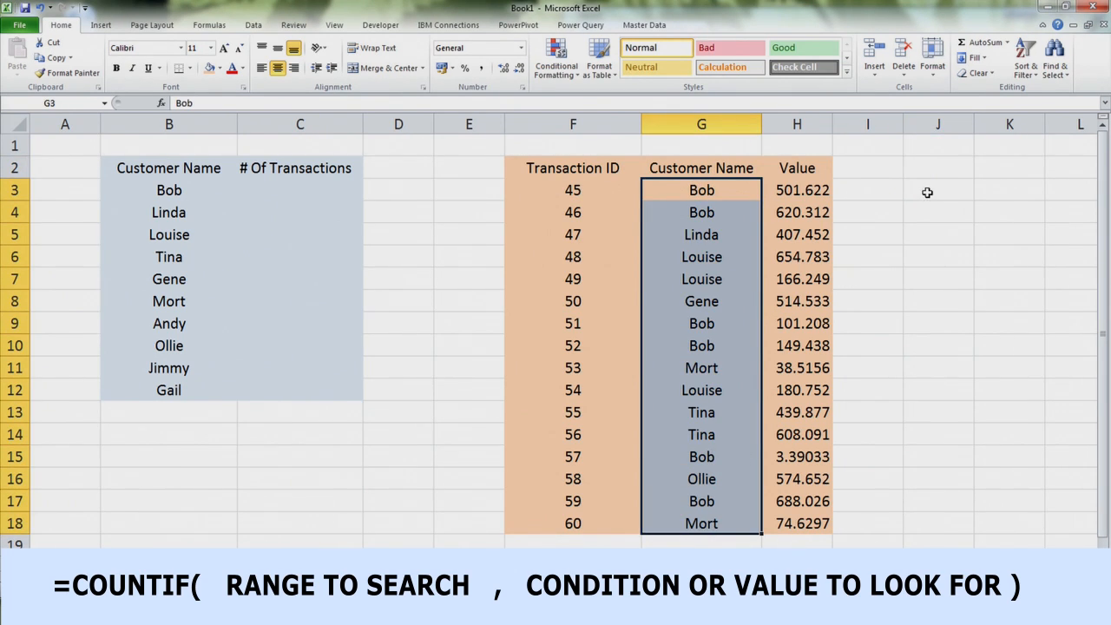
# Enter a COUNTIF formula in J3 that searches G3:G18 for the first listed customer's name, given as quoted text.
pyautogui.click(926, 186)
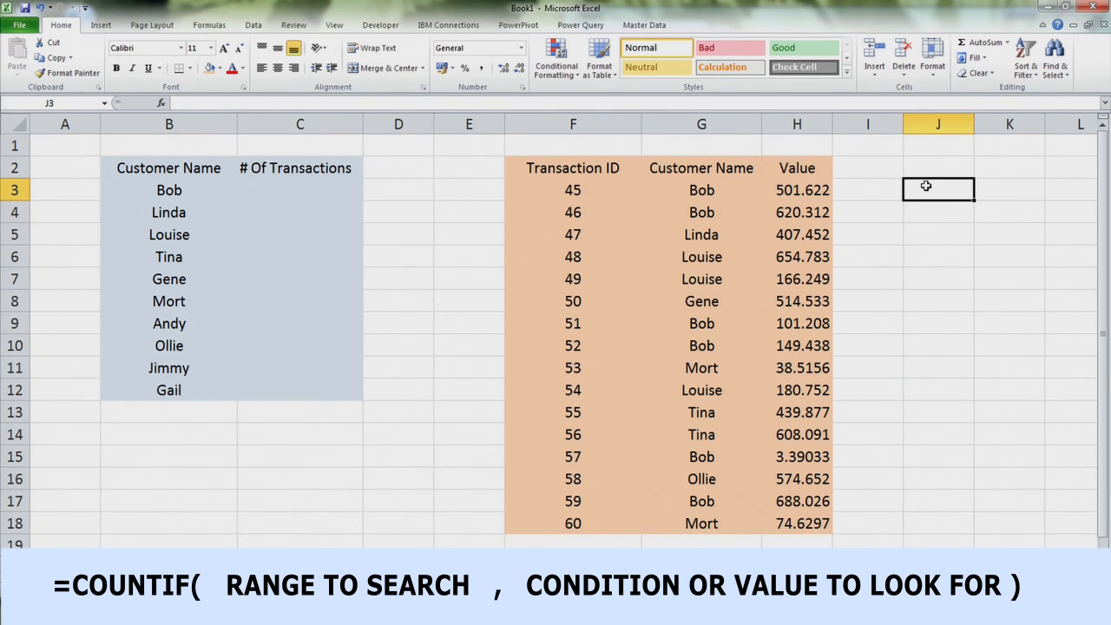
pyautogui.write('=')
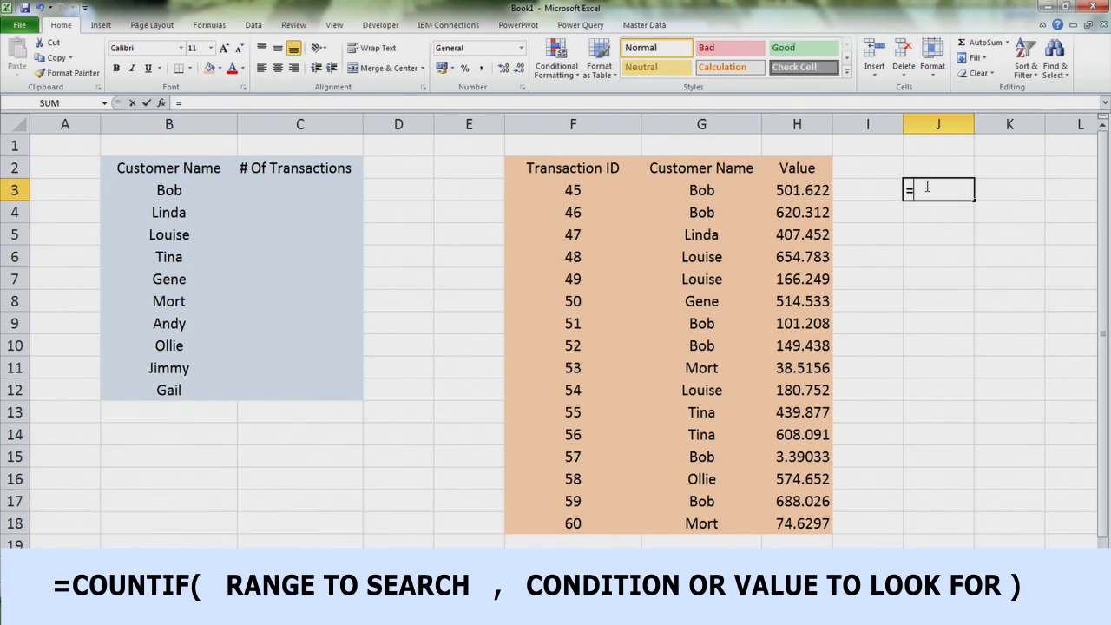
pyautogui.write('COUNTIF')
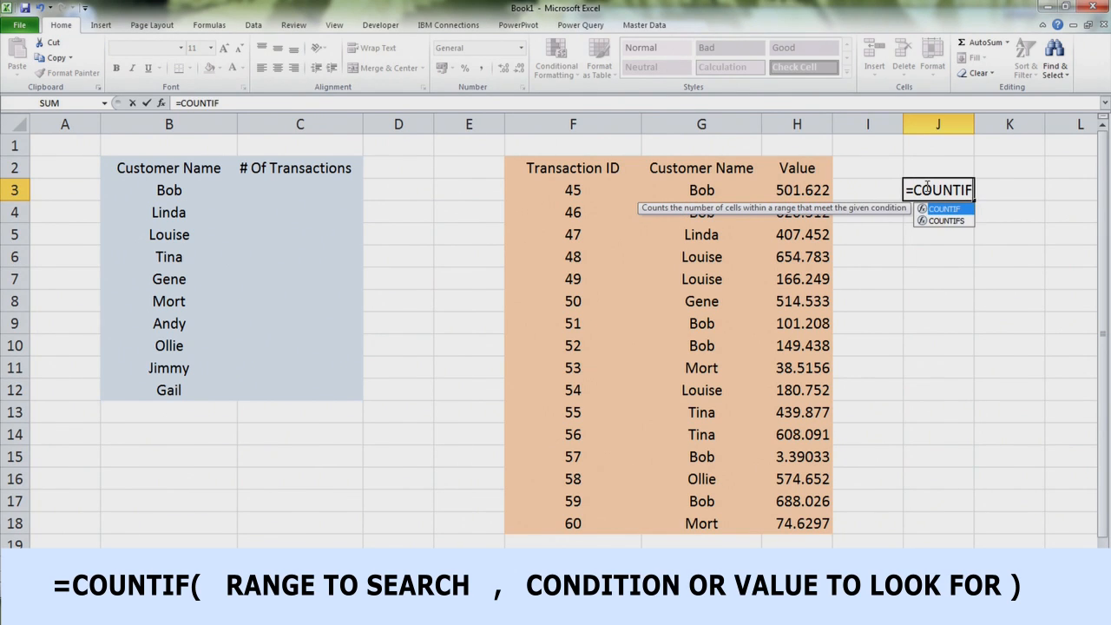
pyautogui.write('(')
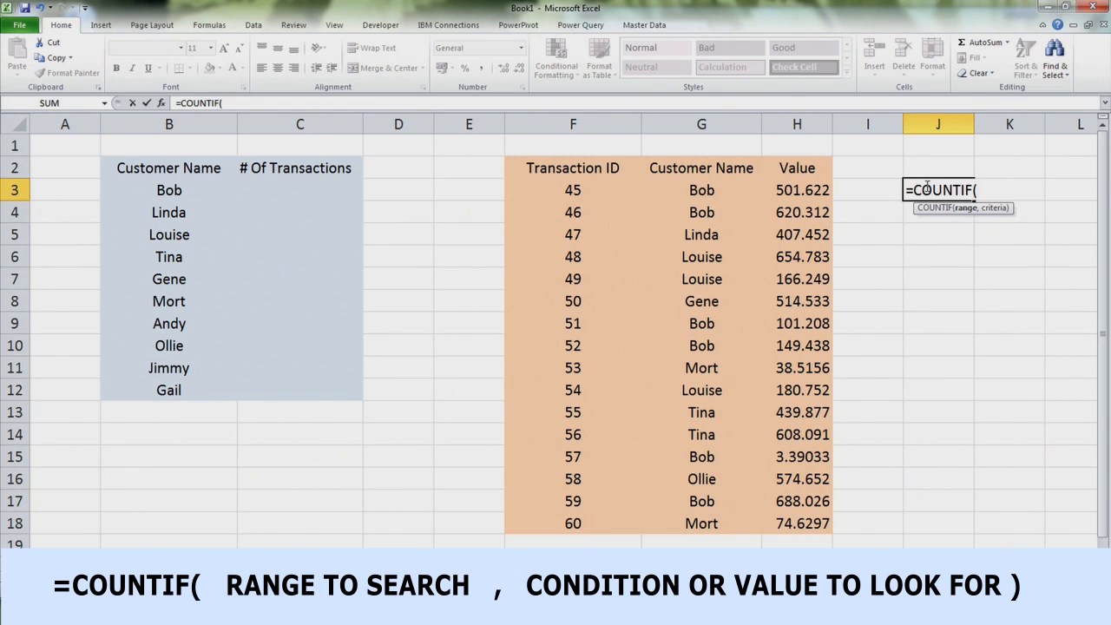
pyautogui.click(707, 191)
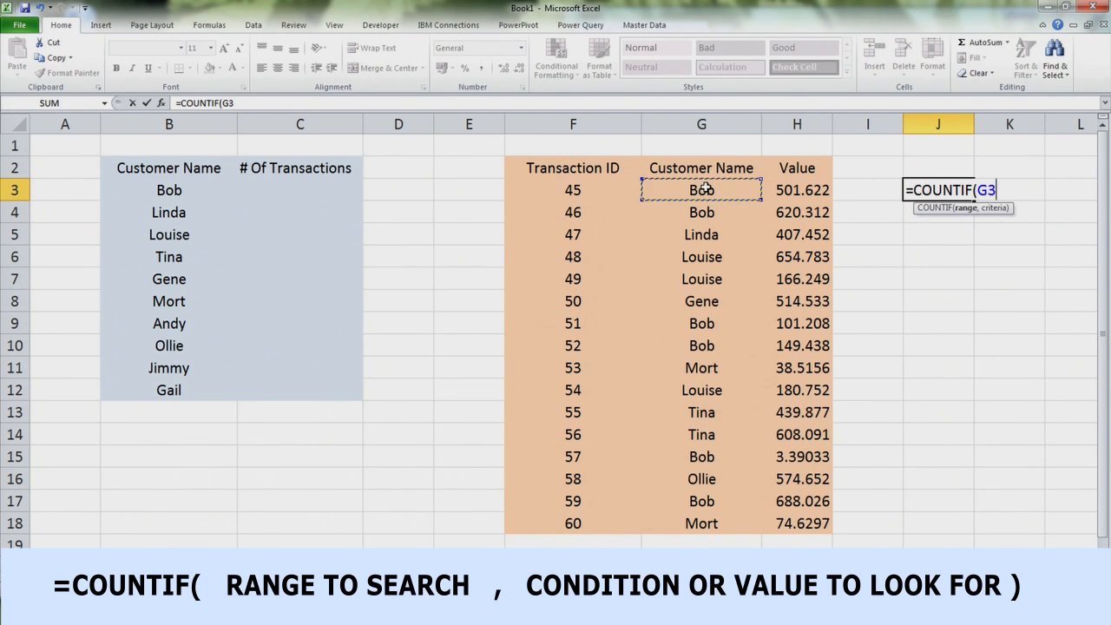
pyautogui.moveTo(707, 191); pyautogui.dragTo(712, 521)
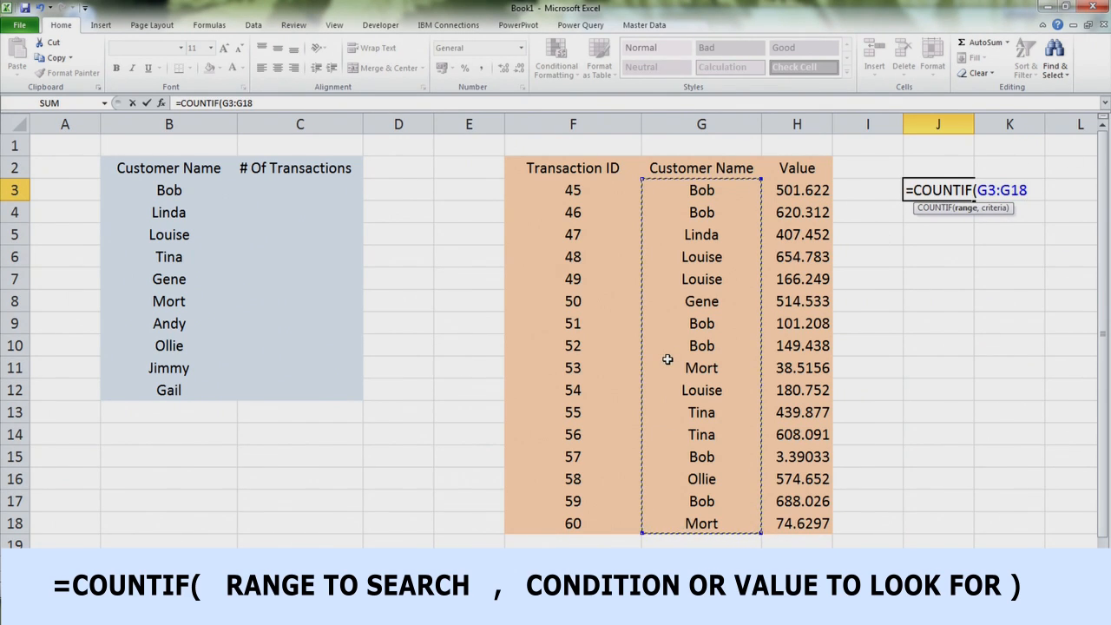
pyautogui.write(',')
pyautogui.write('"Bob')
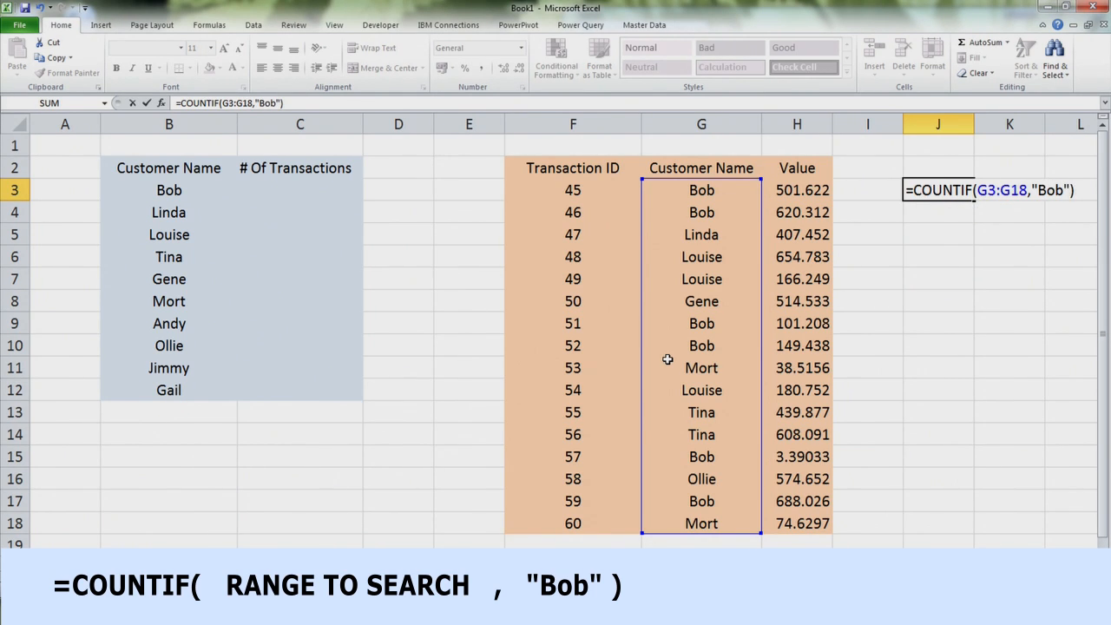
pyautogui.press('Return')
# Select every occurrence of the first customer's name in the transaction table to check the count in J3.
pyautogui.moveTo(708, 193); pyautogui.dragTo(708, 214)
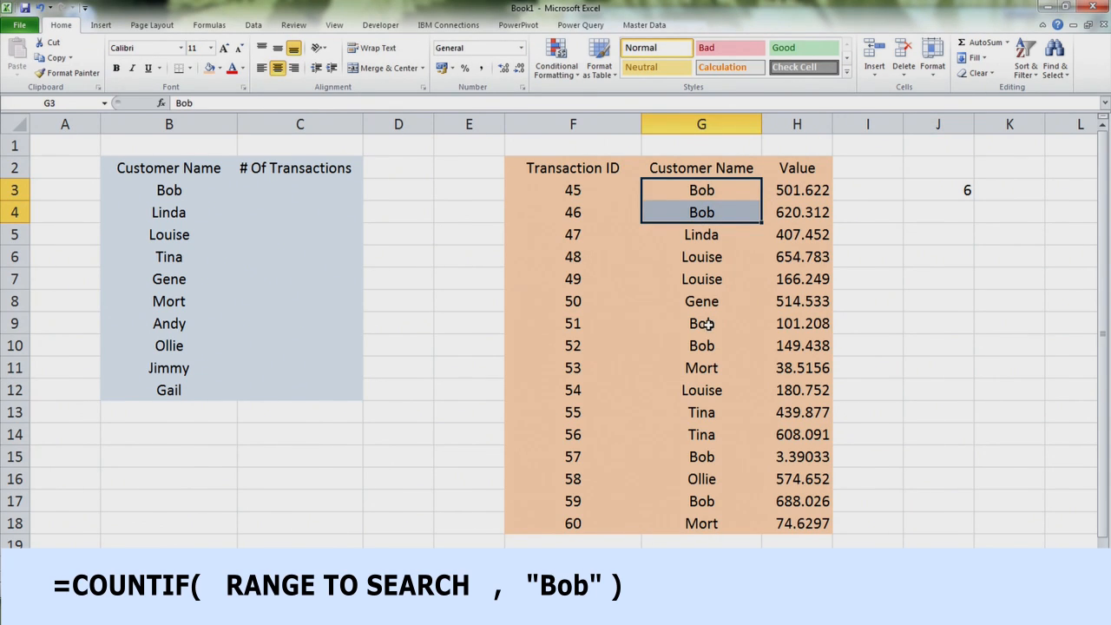
pyautogui.moveTo(708, 323); pyautogui.dragTo(709, 345)
pyautogui.keyDown('ctrl'); pyautogui.click(714, 455); pyautogui.keyUp('ctrl')
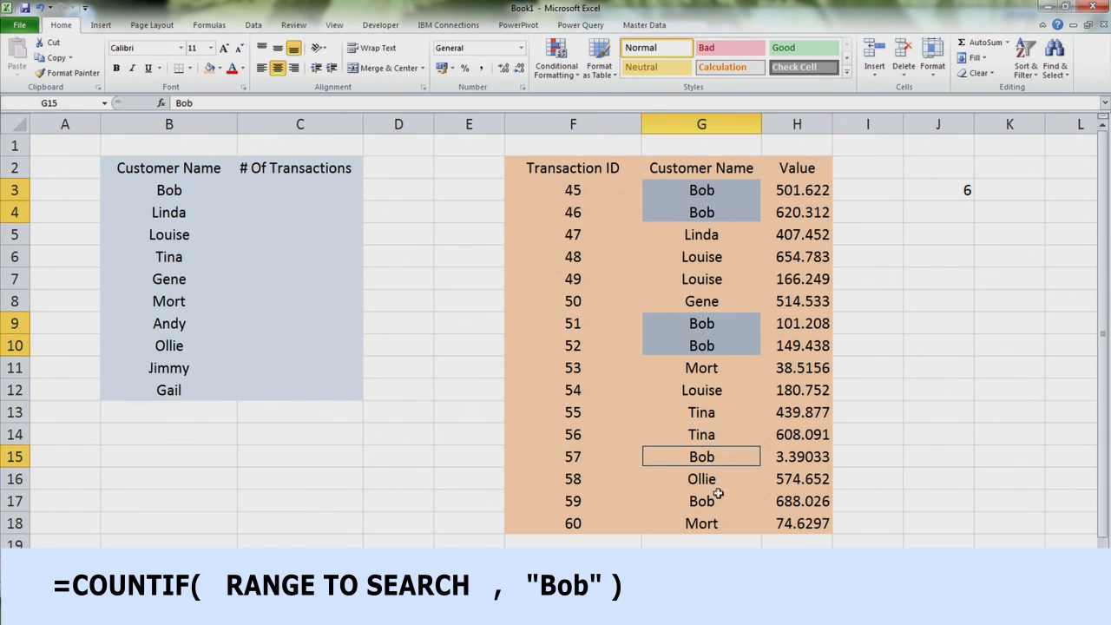
pyautogui.keyDown('ctrl'); pyautogui.click(717, 499); pyautogui.keyUp('ctrl')
# Change the criterion of the COUNTIF formula in J3 to the wildcard text "L*".
pyautogui.click(953, 190)
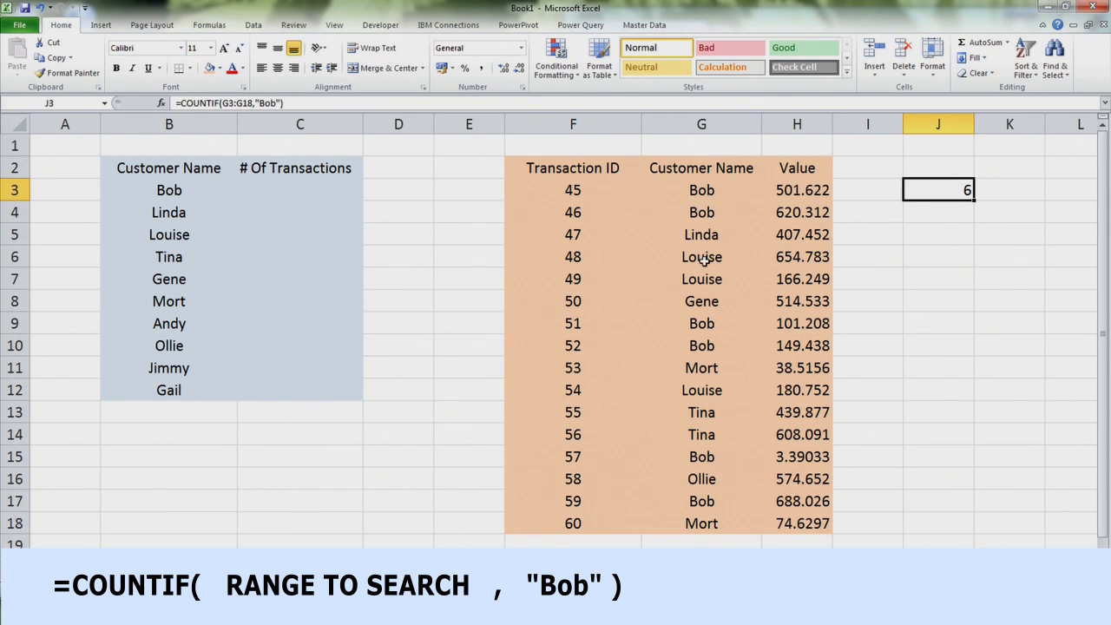
pyautogui.doubleClick(267, 102)
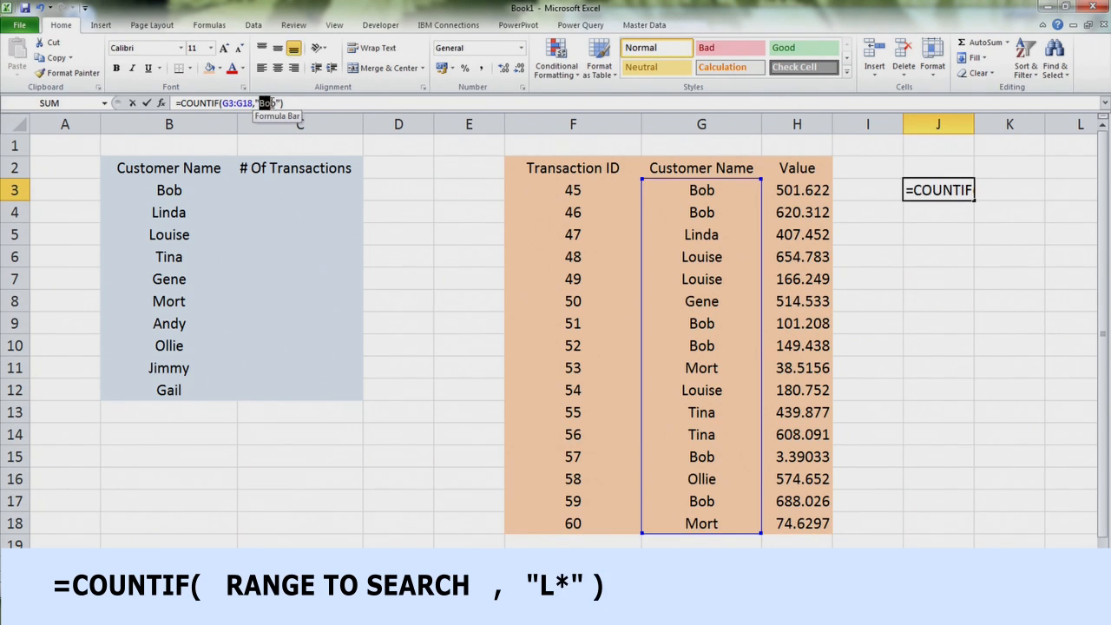
pyautogui.click(942, 189)
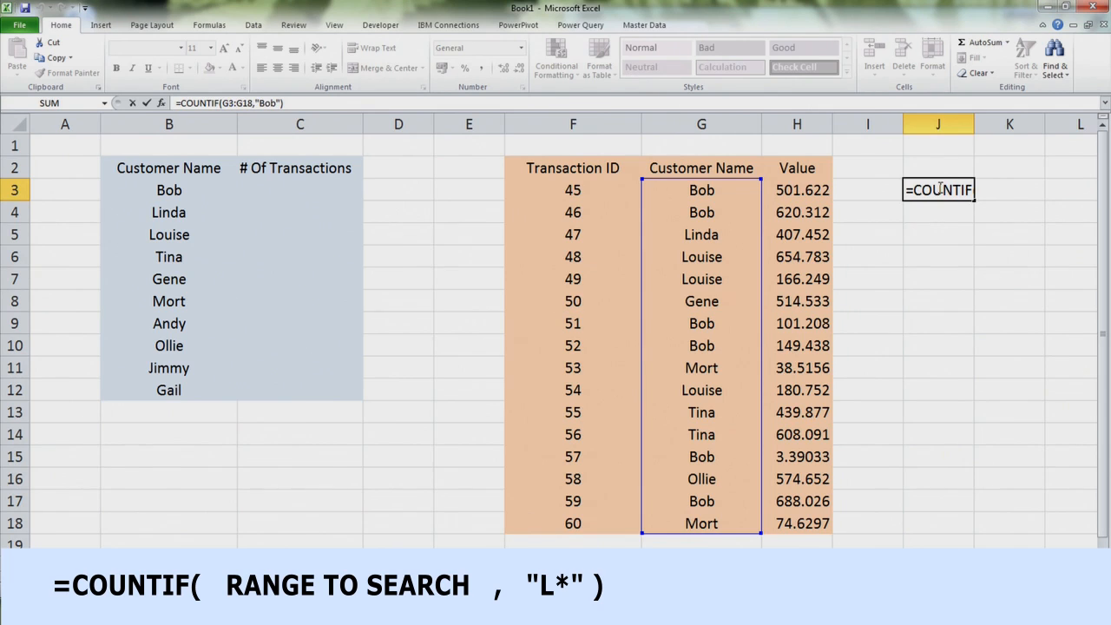
pyautogui.moveTo(1039, 189); pyautogui.dragTo(1064, 189)
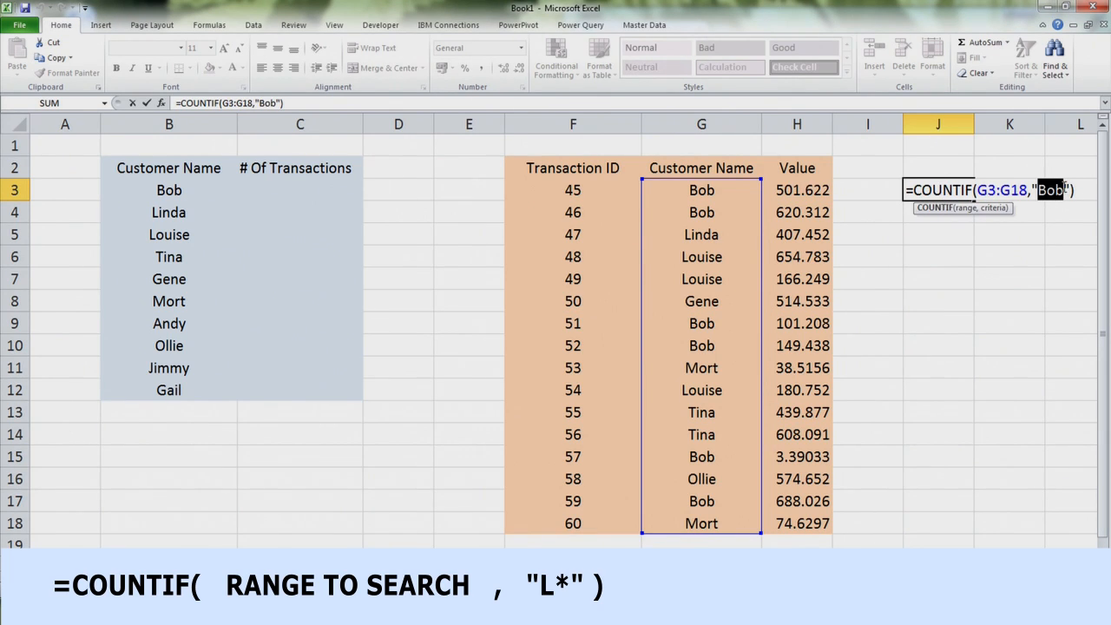
pyautogui.write('L')
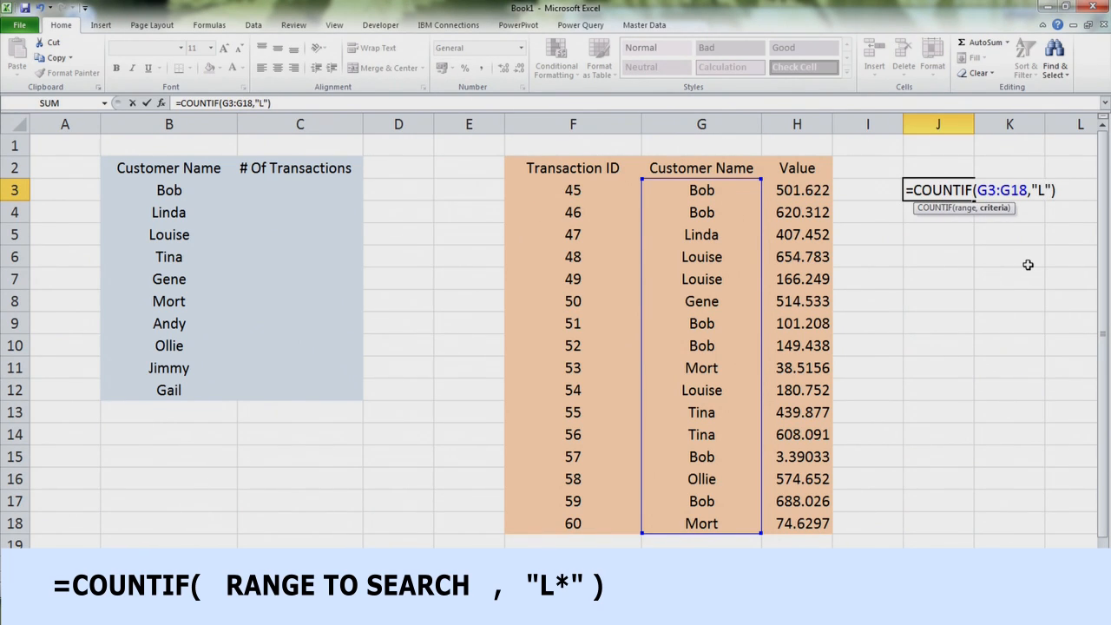
pyautogui.write('*')
pyautogui.moveTo(1043, 189); pyautogui.dragTo(1040, 189)
pyautogui.click(1059, 190)
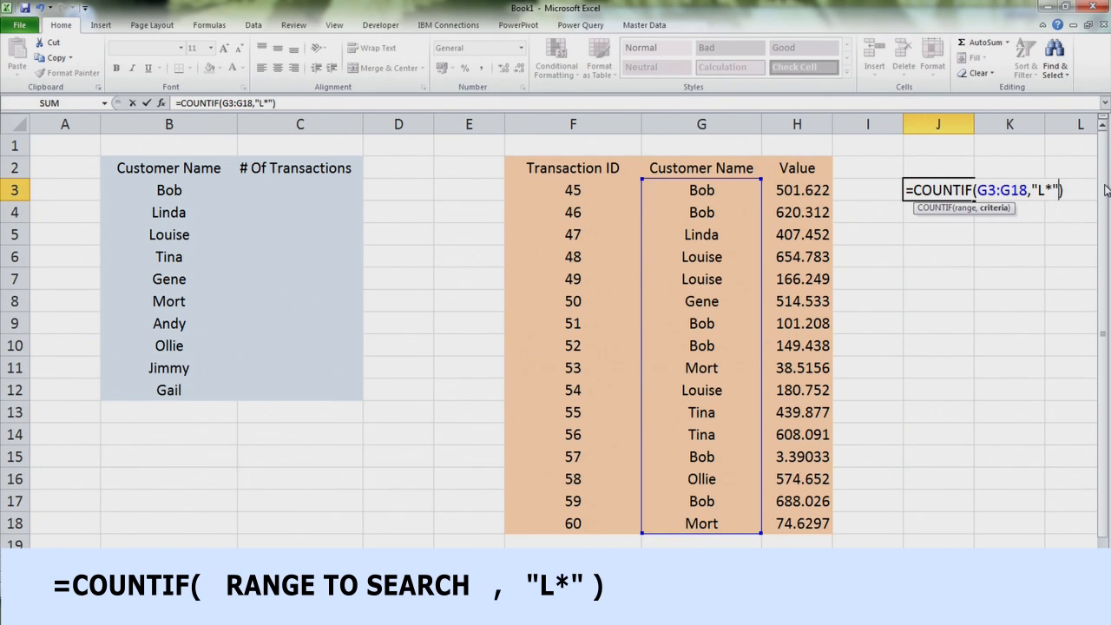
pyautogui.press('Return')
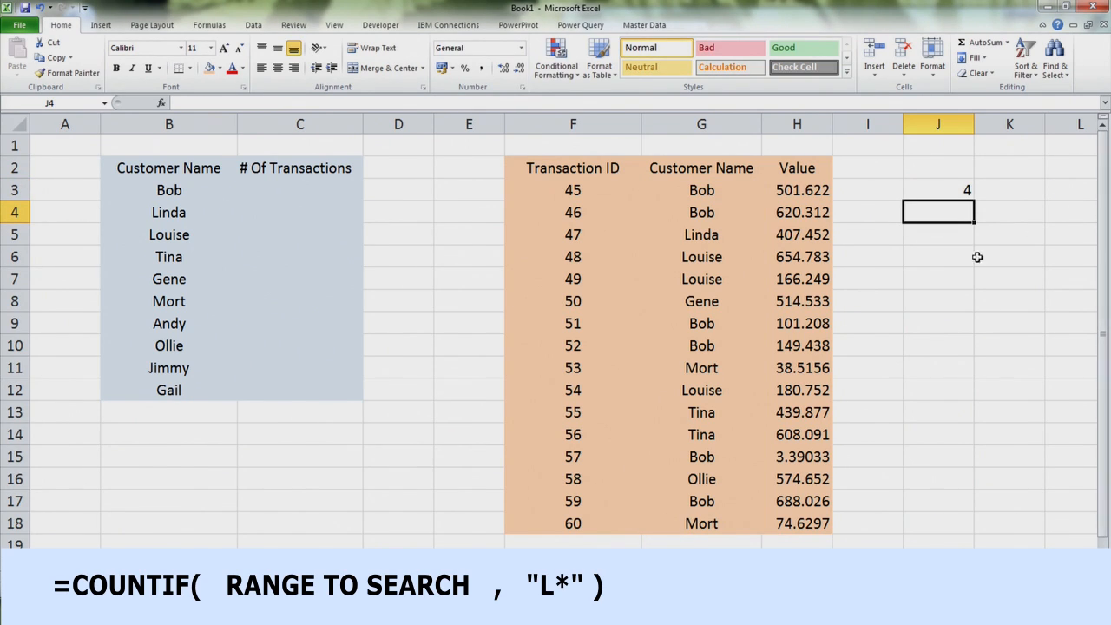
# Select the names beginning with L in the transaction table, G5:G7 and G12, to check the wildcard count.
pyautogui.click(711, 236)
pyautogui.moveTo(712, 234); pyautogui.dragTo(721, 271)
pyautogui.keyDown('ctrl'); pyautogui.click(717, 391); pyautogui.keyUp('ctrl')
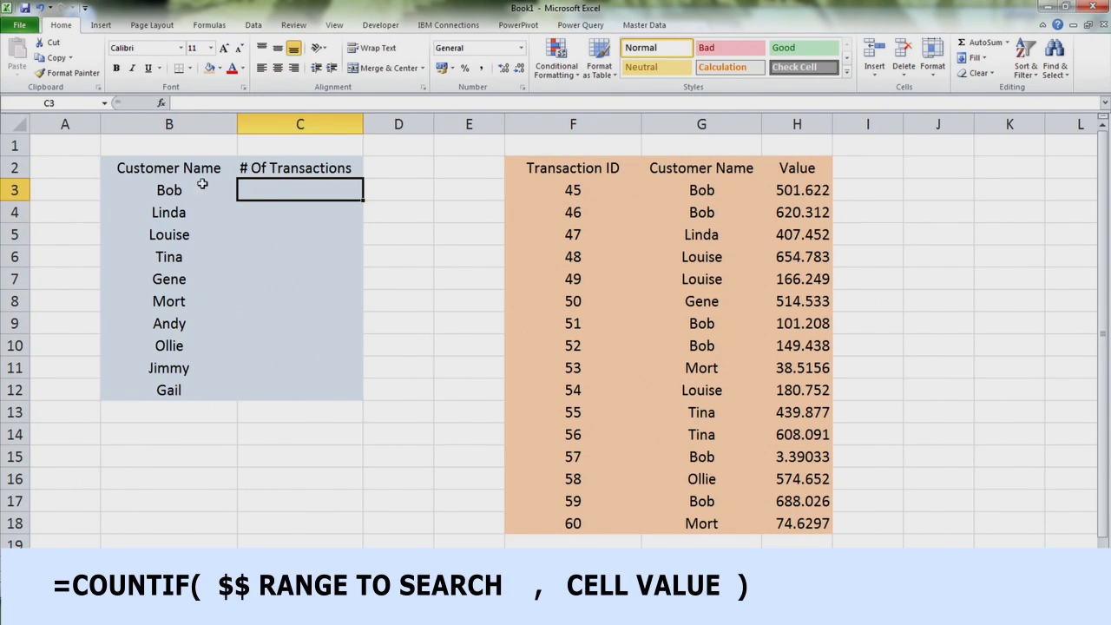
# Look over the first customer names in B3:B5 and the empty # Of Transactions cell beside them.
pyautogui.click(176, 191)
pyautogui.moveTo(173, 193); pyautogui.dragTo(187, 230)
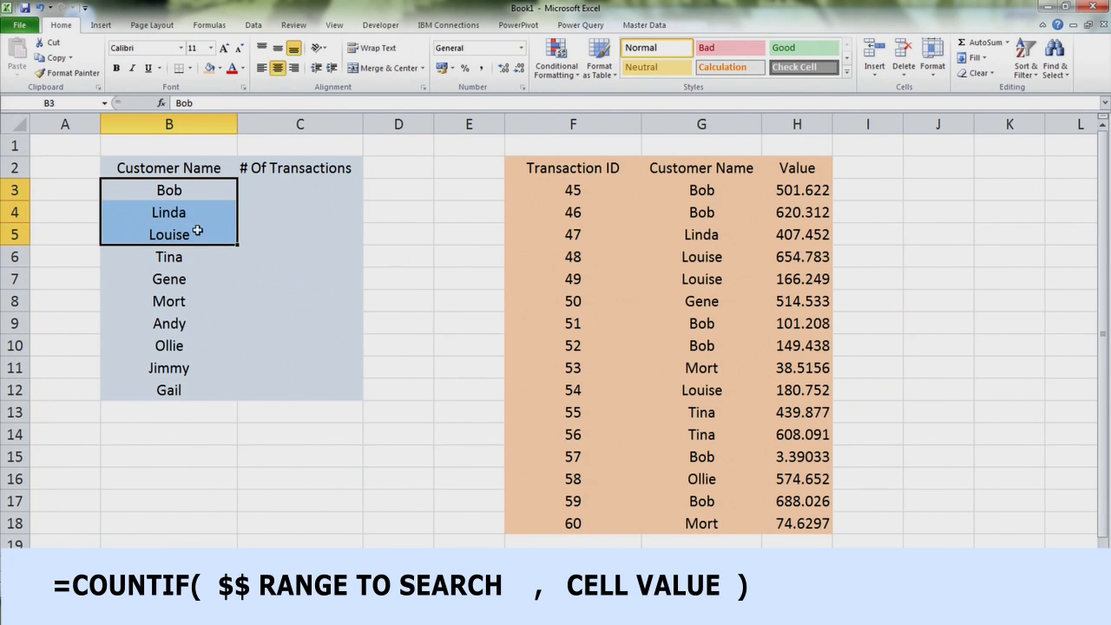
pyautogui.click(260, 195)
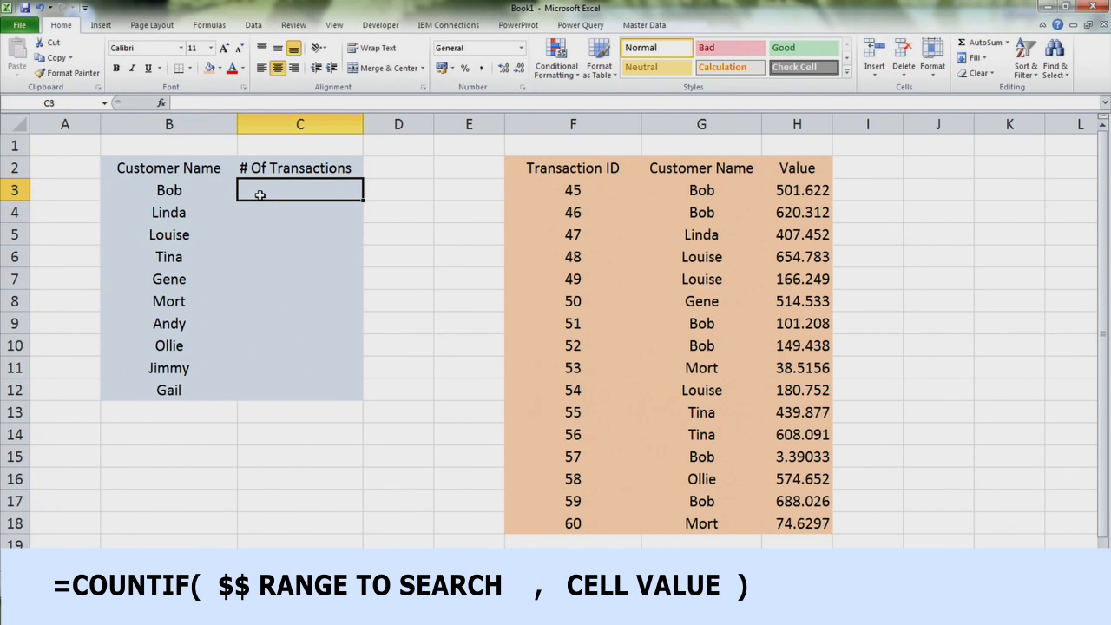
pyautogui.click(160, 190)
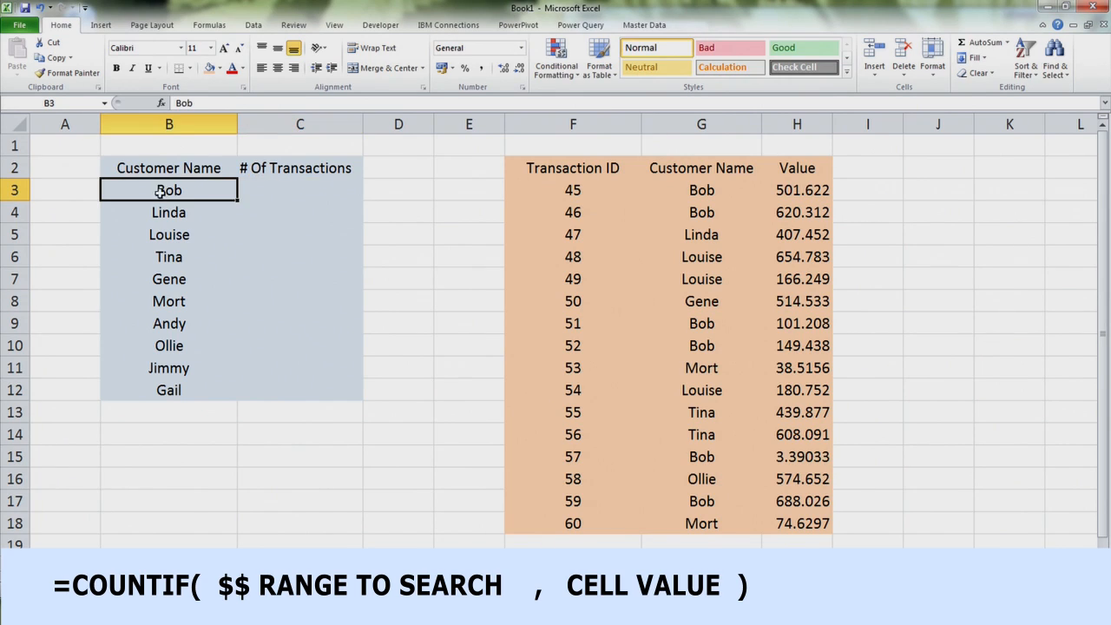
# Enter the formula =COUNTIF($G$3:$G$18,B3) in C3, with an absolute search range and the customer's cell as criterion.
pyautogui.click(267, 190)
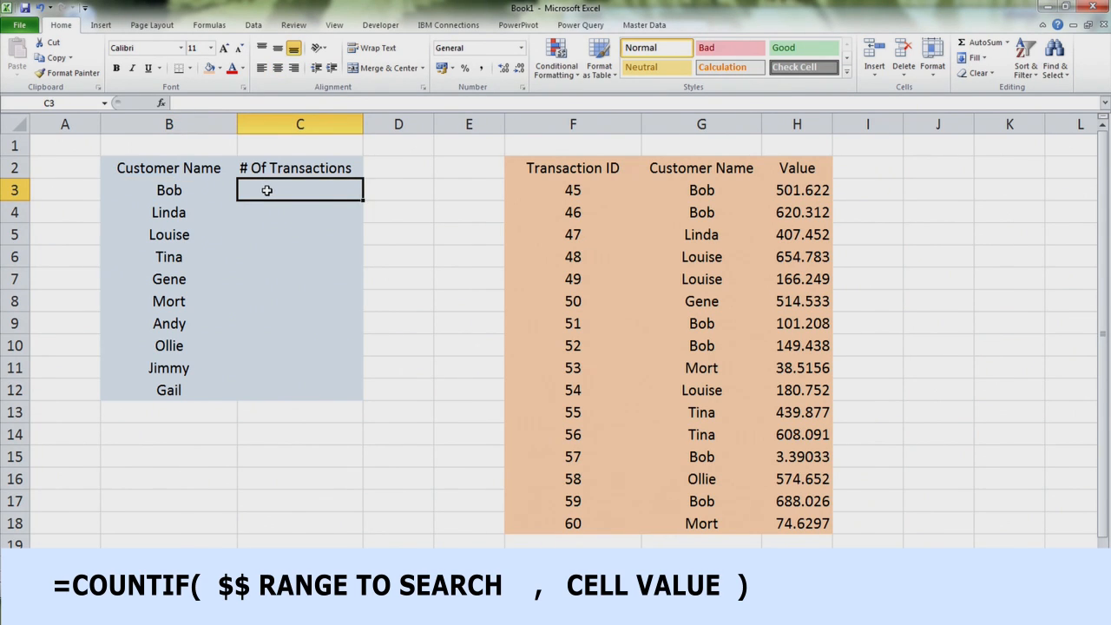
pyautogui.write('=COUNTIG')
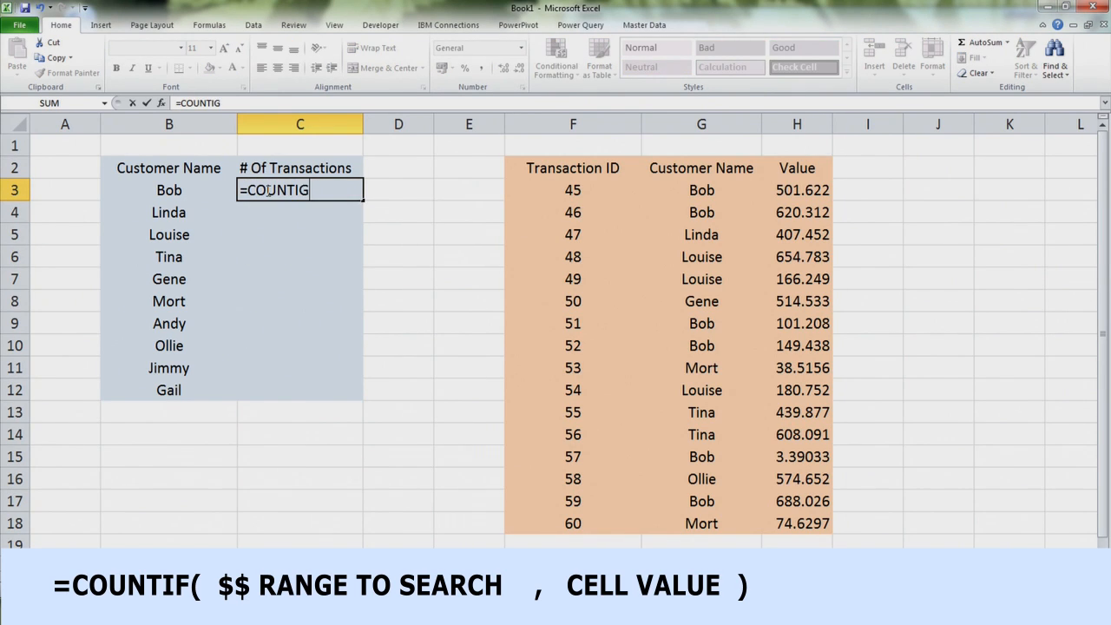
pyautogui.press('BackSpace')
pyautogui.write('F(')
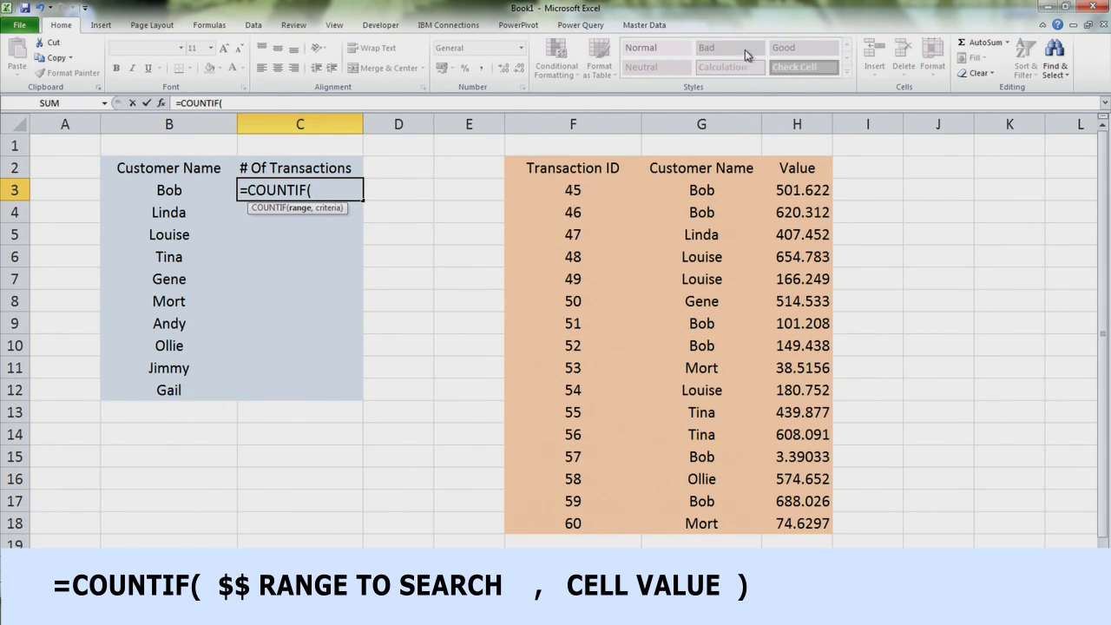
pyautogui.click(701, 190)
pyautogui.moveTo(701, 190); pyautogui.dragTo(701, 517)
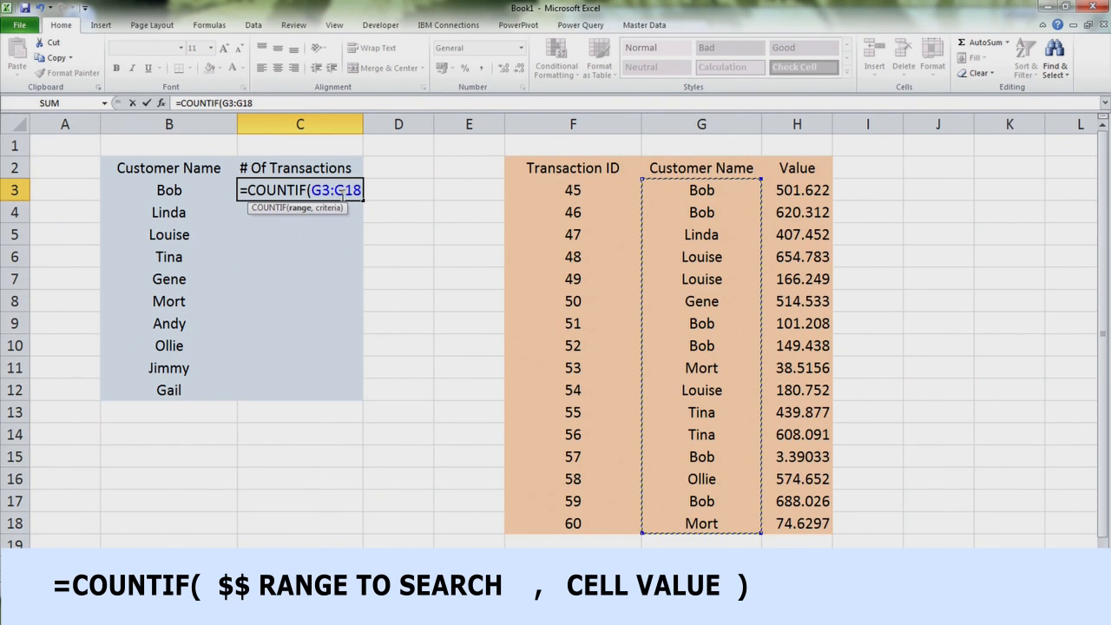
pyautogui.press('F4')
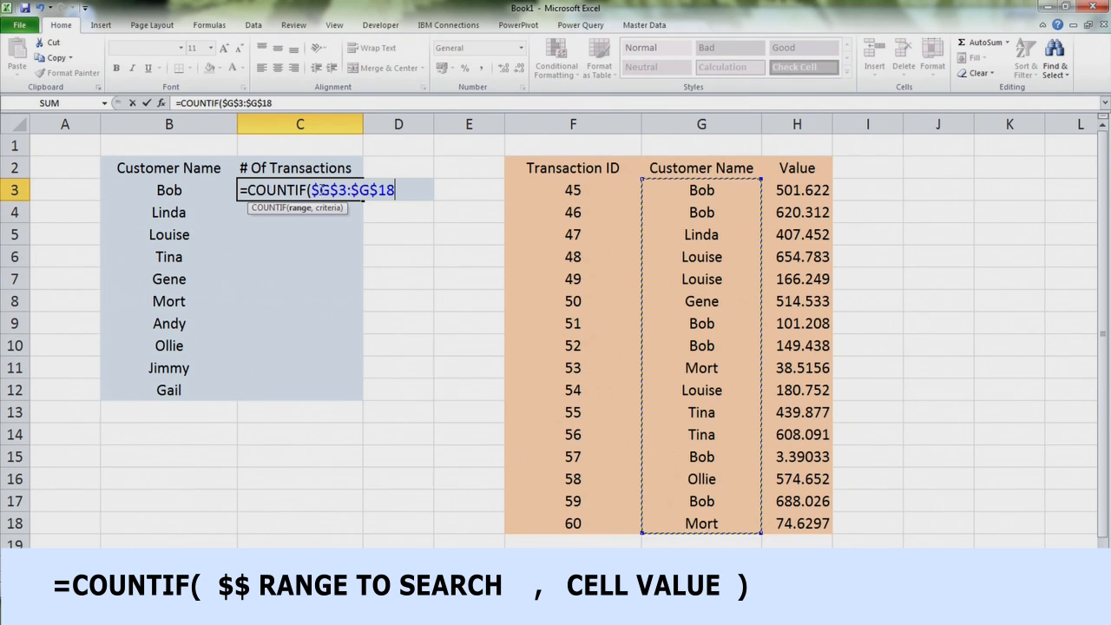
pyautogui.write(',')
pyautogui.click(181, 191)
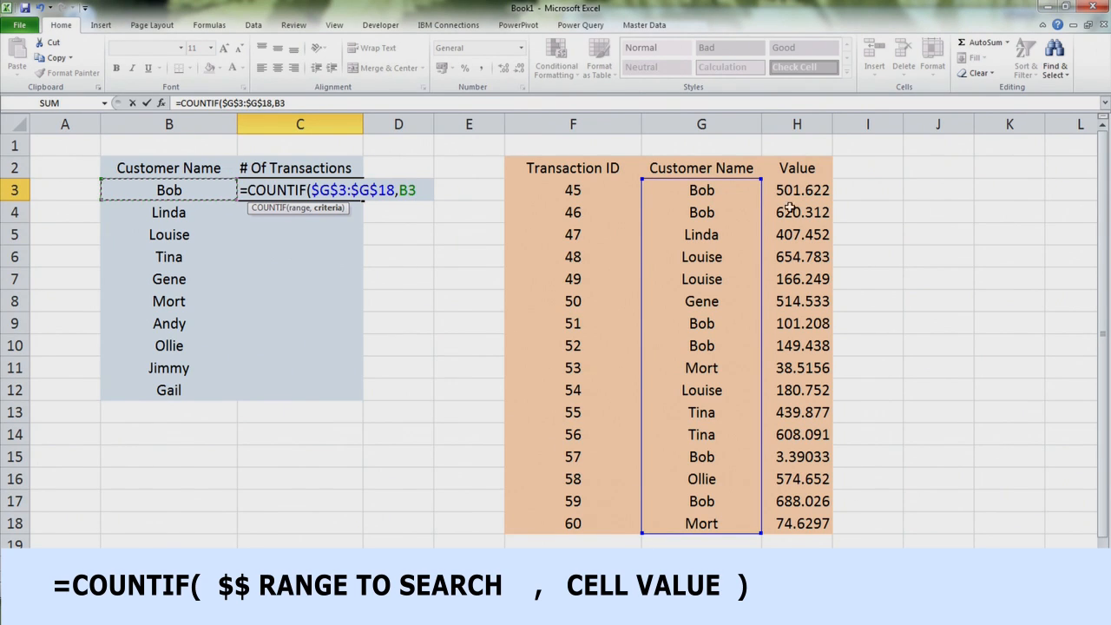
pyautogui.write(')')
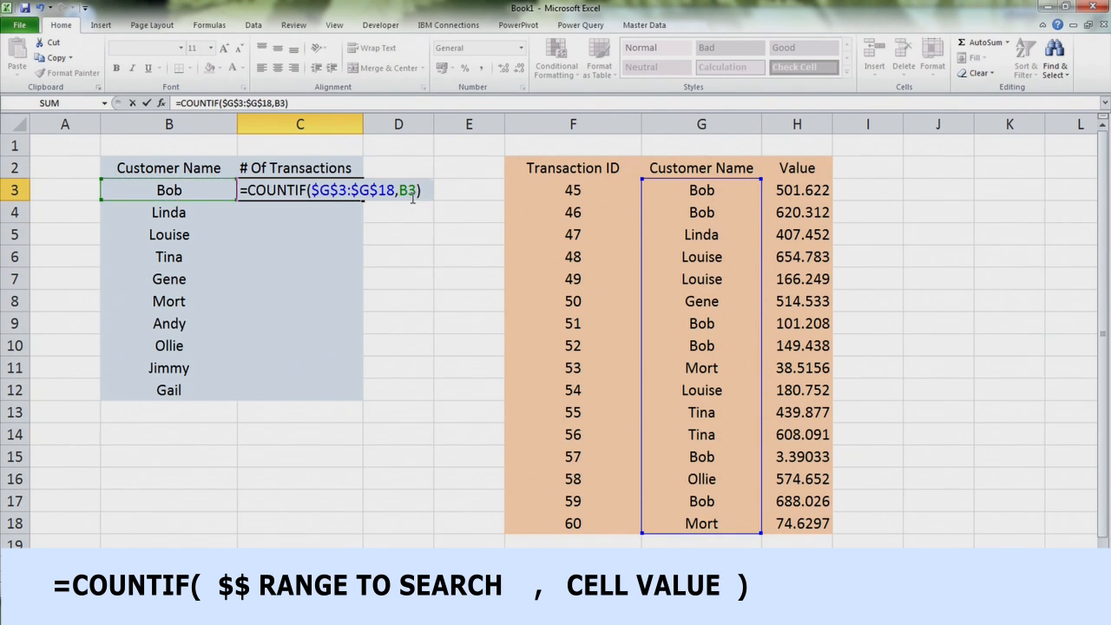
pyautogui.press('Return')
# Fill the C3 formula down through C12 and check the count in C6 against the matching entries in G13:G14.
pyautogui.click(349, 191)
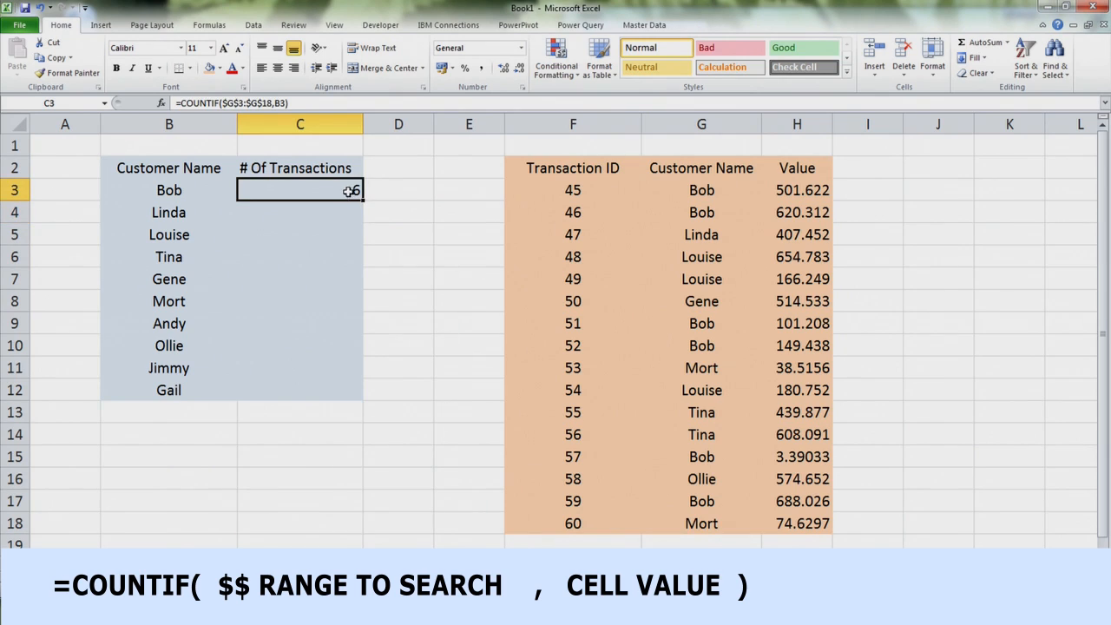
pyautogui.moveTo(360, 212); pyautogui.dragTo(339, 395)
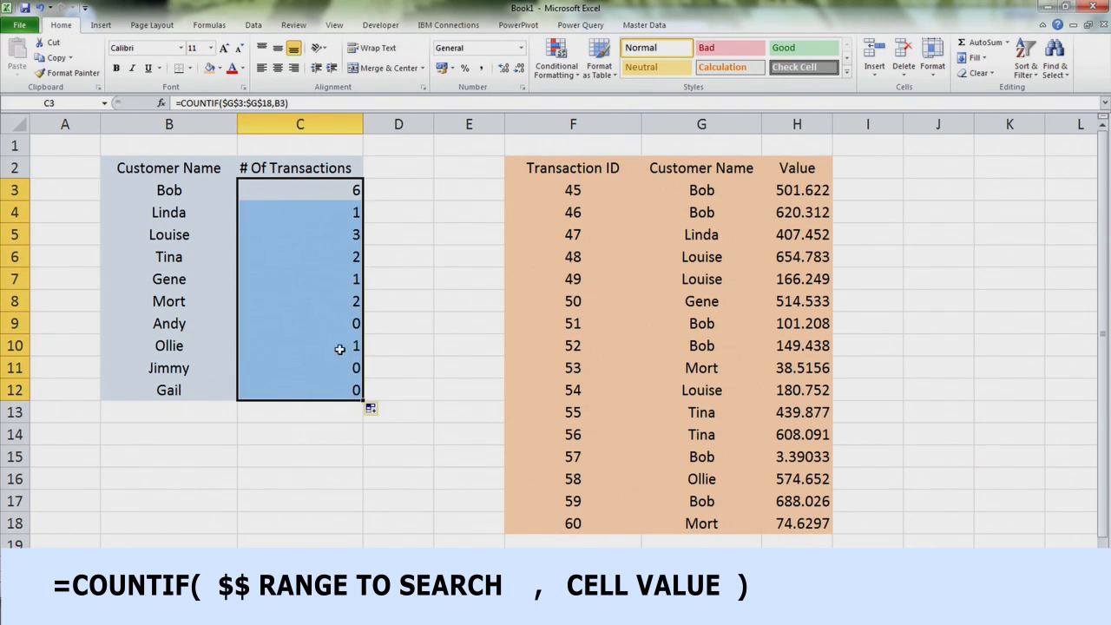
pyautogui.click(343, 260)
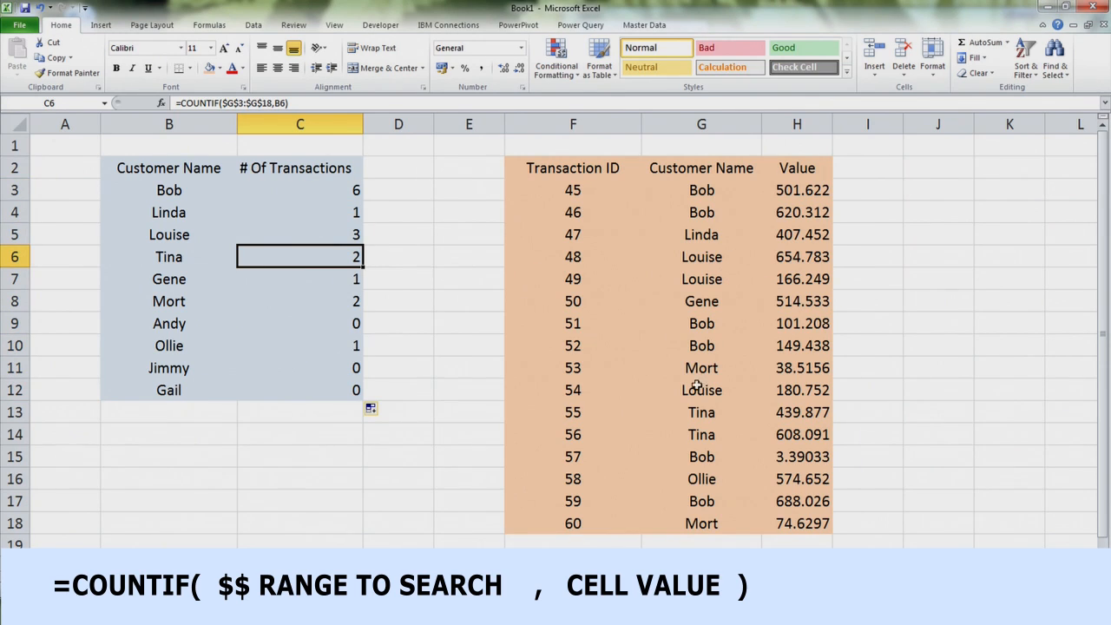
pyautogui.moveTo(705, 415); pyautogui.dragTo(743, 424)
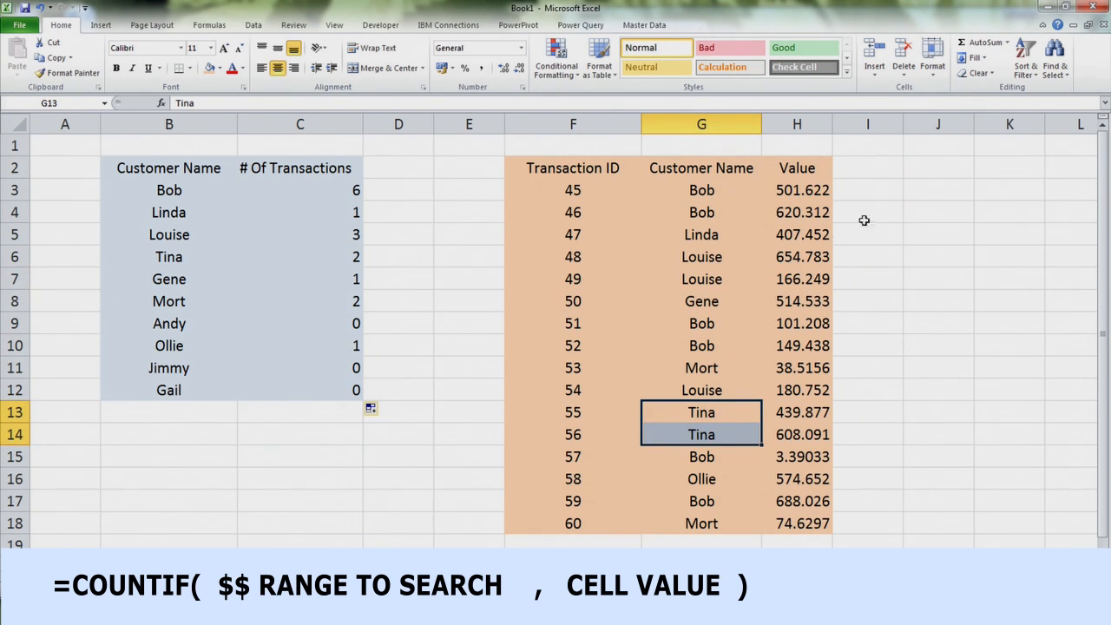
# Enter a COUNTIF formula in J3 that counts the transaction values in H3:H18 with the criterion ">500".
pyautogui.click(929, 189)
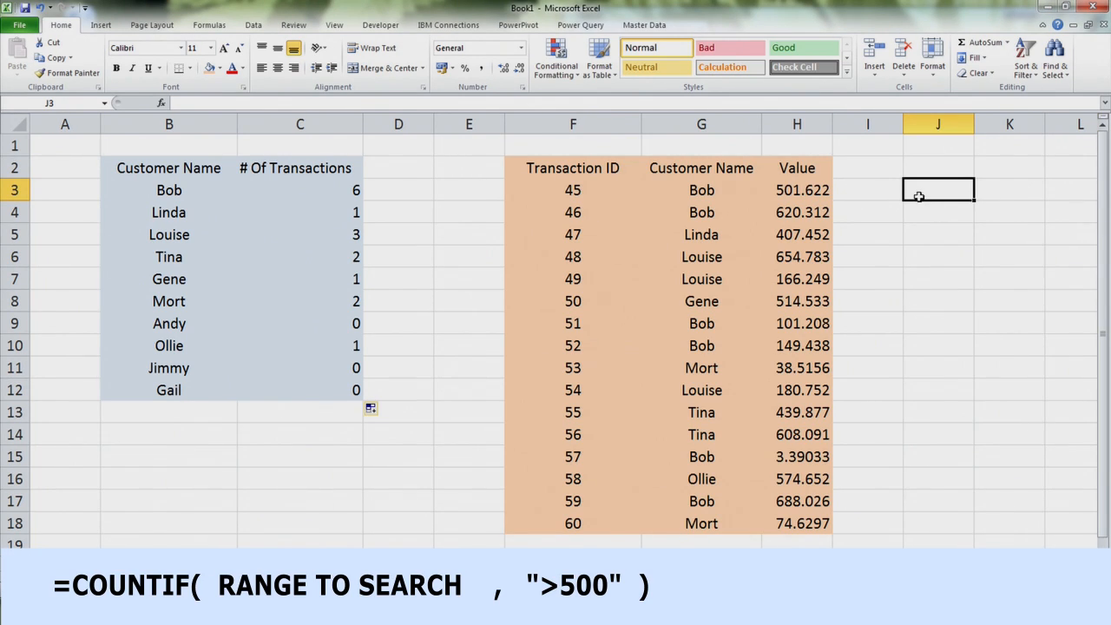
pyautogui.write('=')
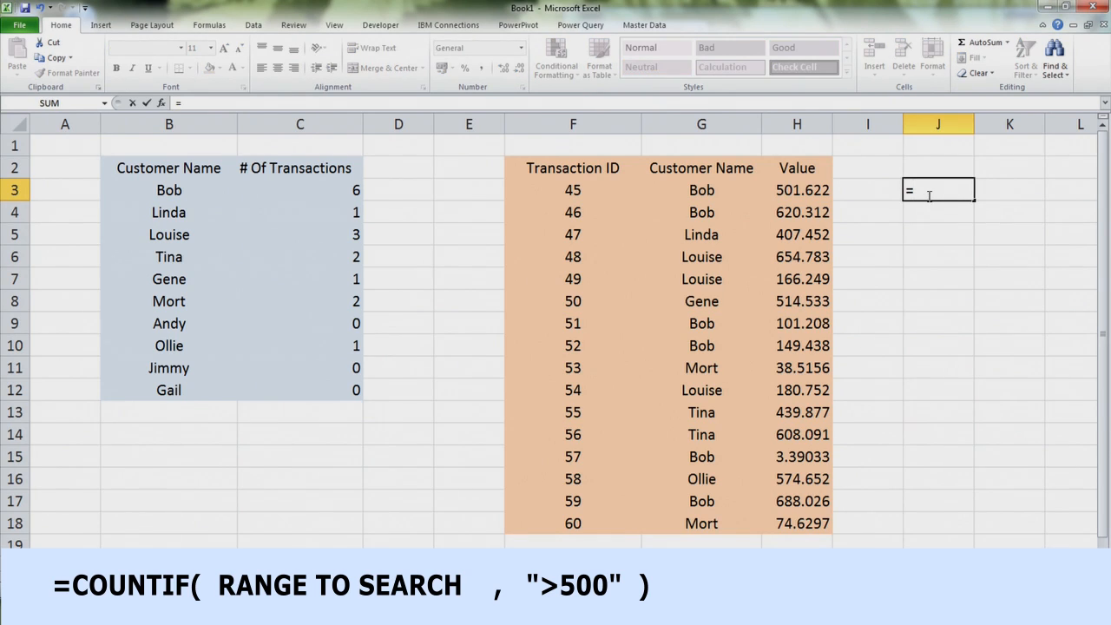
pyautogui.write('COUNTIF(')
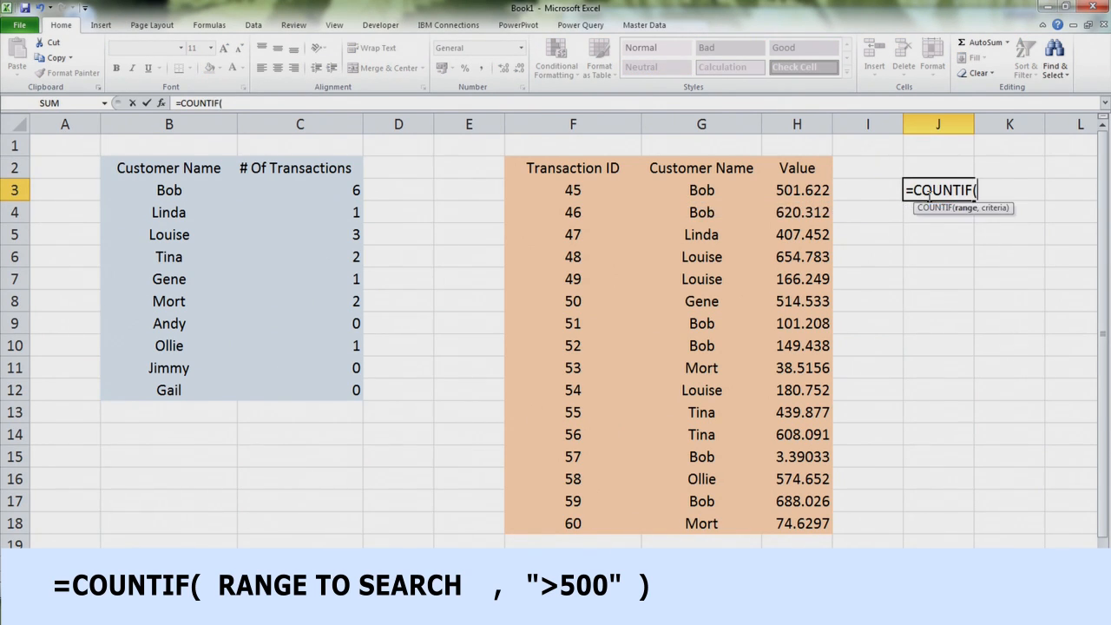
pyautogui.moveTo(790, 186); pyautogui.dragTo(772, 525)
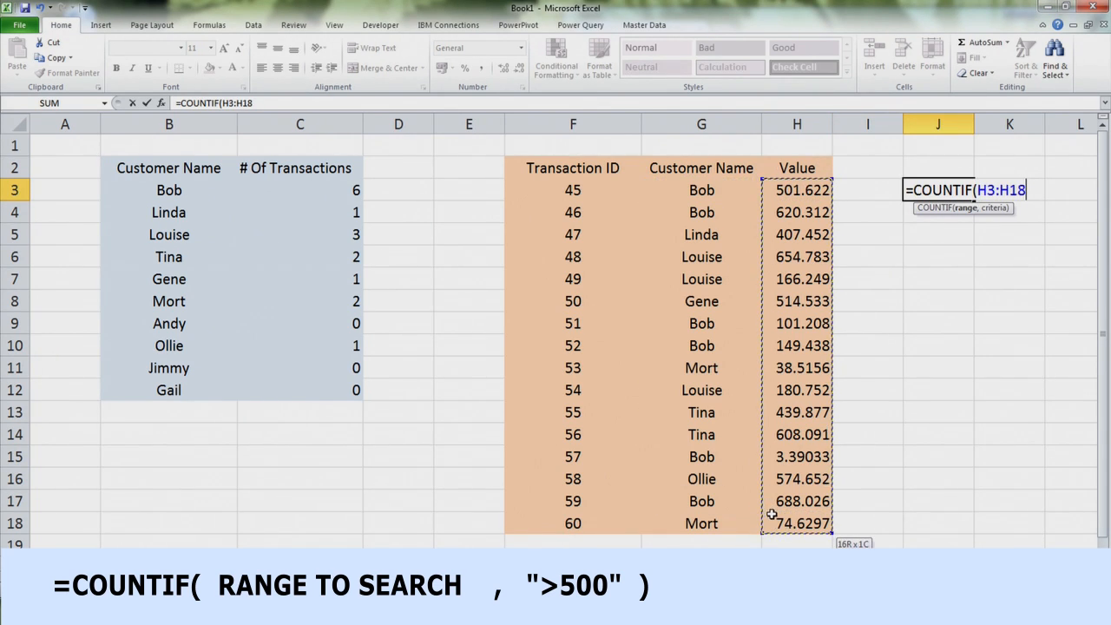
pyautogui.write(',')
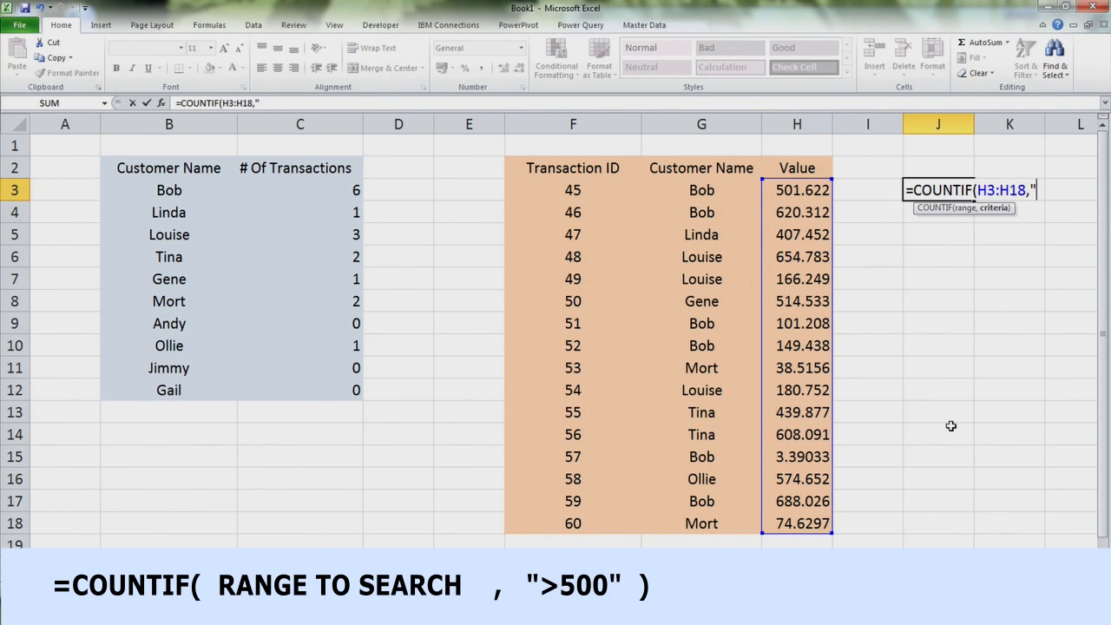
pyautogui.write('500')
pyautogui.press('Return')
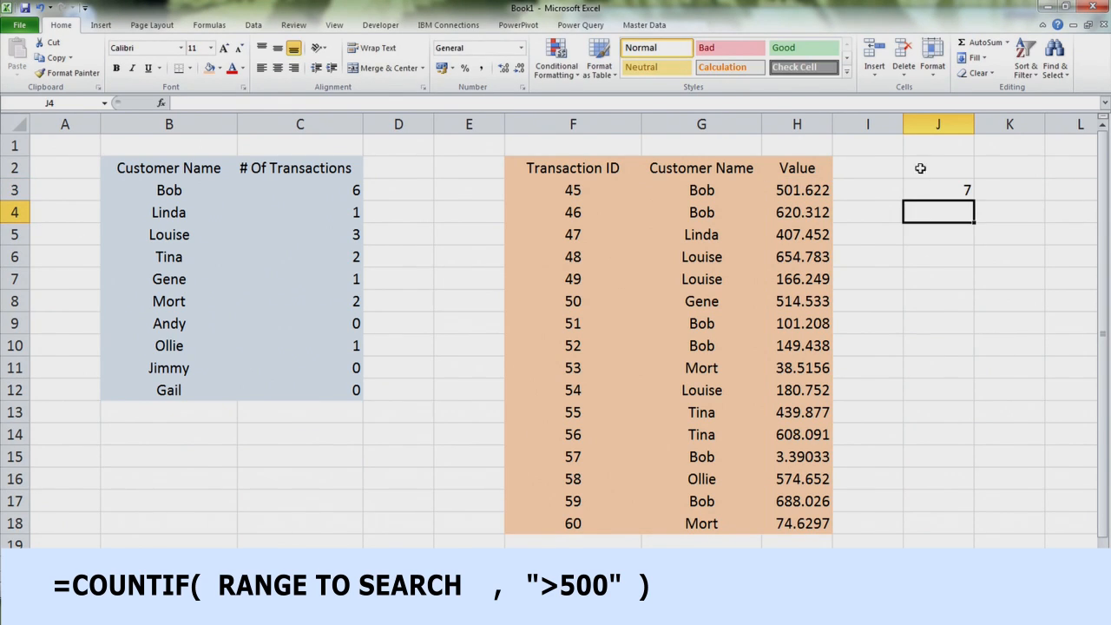
# Select the transaction values above 500, H3:H4, H6, H8, H14, H16 and H17, to check the count in J3.
pyautogui.moveTo(797, 193); pyautogui.dragTo(801, 212)
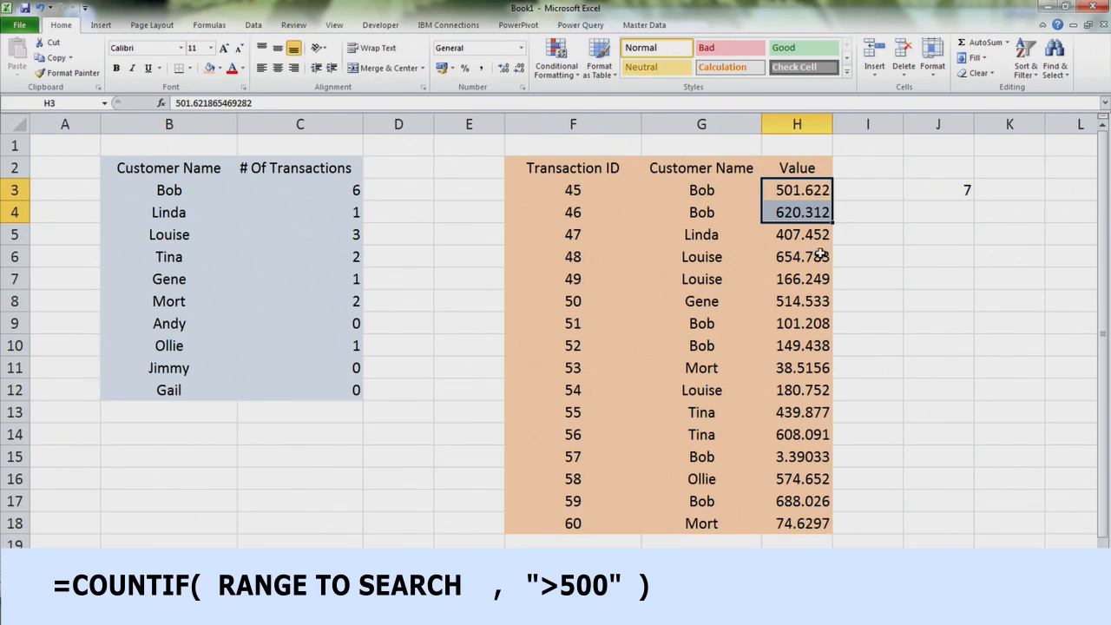
pyautogui.keyDown('ctrl'); pyautogui.click(819, 254); pyautogui.keyUp('ctrl')
pyautogui.keyDown('ctrl'); pyautogui.click(814, 304); pyautogui.keyUp('ctrl')
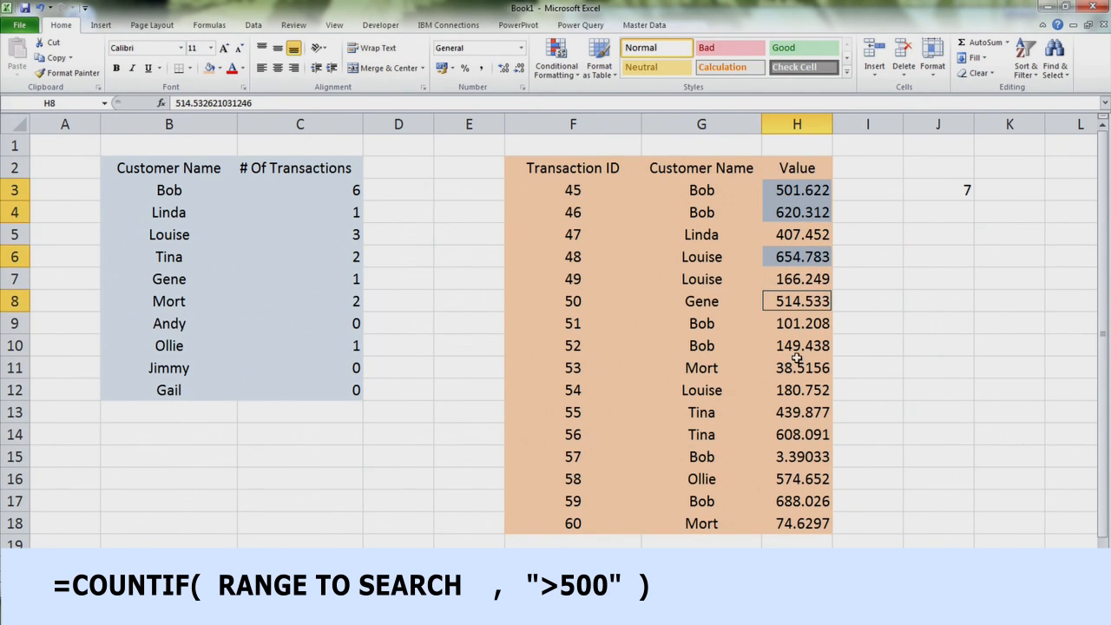
pyautogui.keyDown('ctrl'); pyautogui.click(799, 434); pyautogui.keyUp('ctrl')
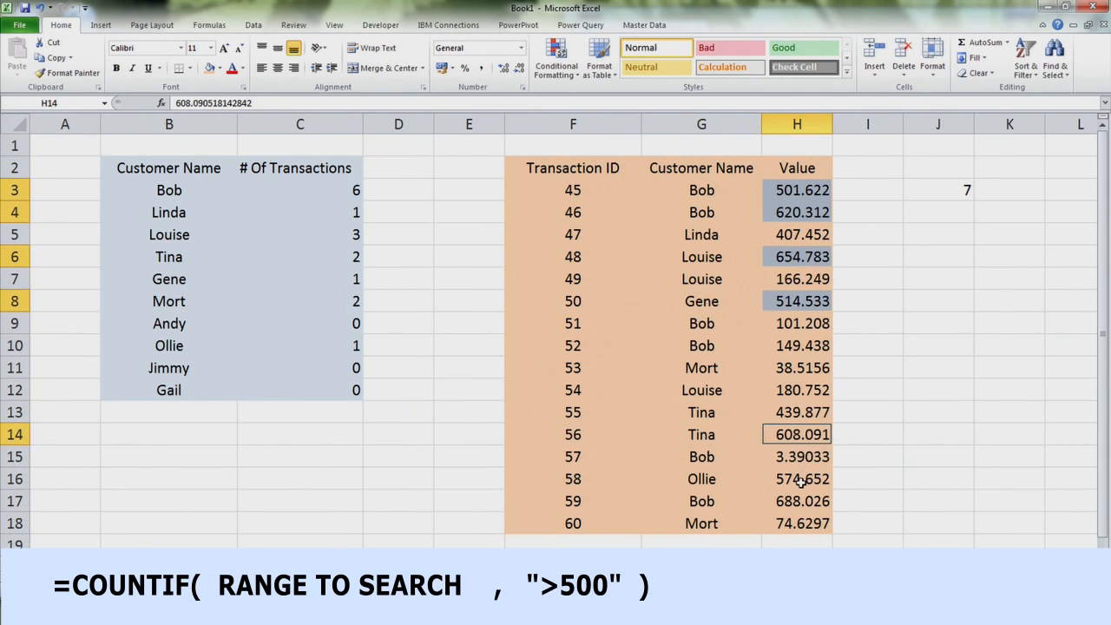
pyautogui.keyDown('ctrl'); pyautogui.click(799, 482); pyautogui.keyUp('ctrl')
pyautogui.keyDown('ctrl'); pyautogui.click(798, 506); pyautogui.keyUp('ctrl')
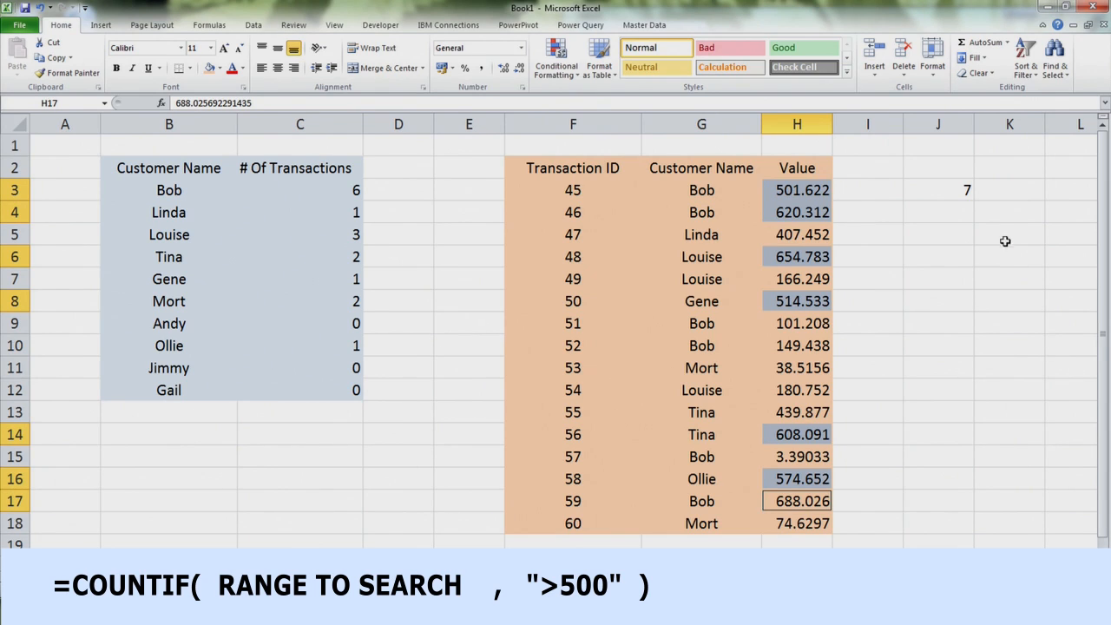